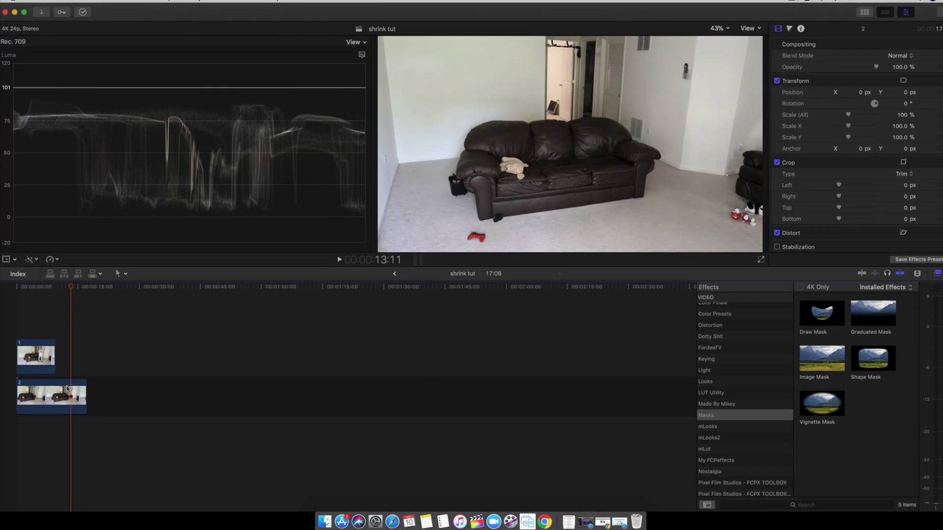
Fit the whole timeline in view and insert a retiming hold in the upper clip at 4:19.
click(18, 331)
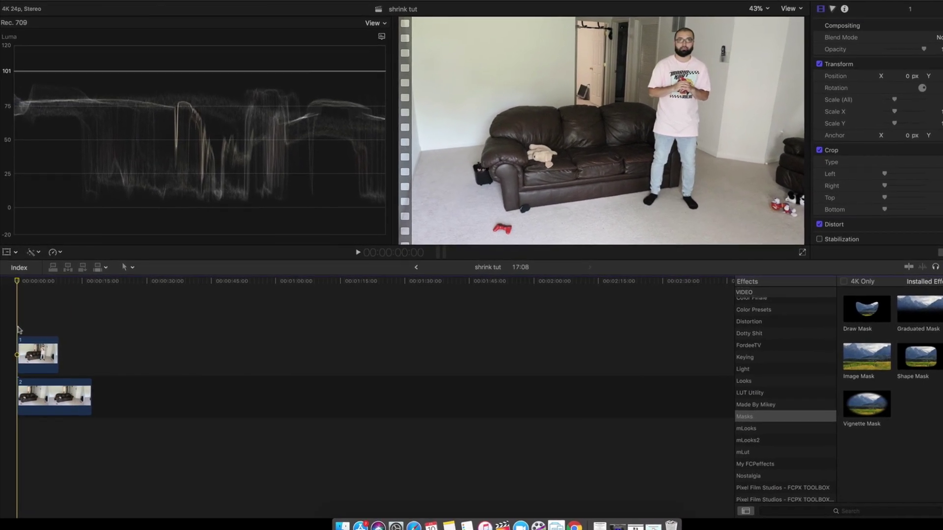
key(shift+z)
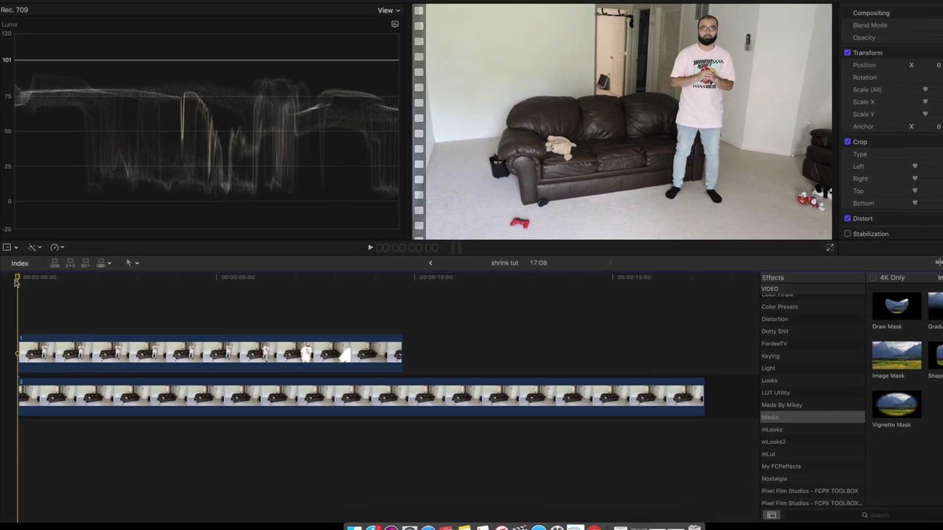
drag(41, 278, 239, 288)
click(240, 347)
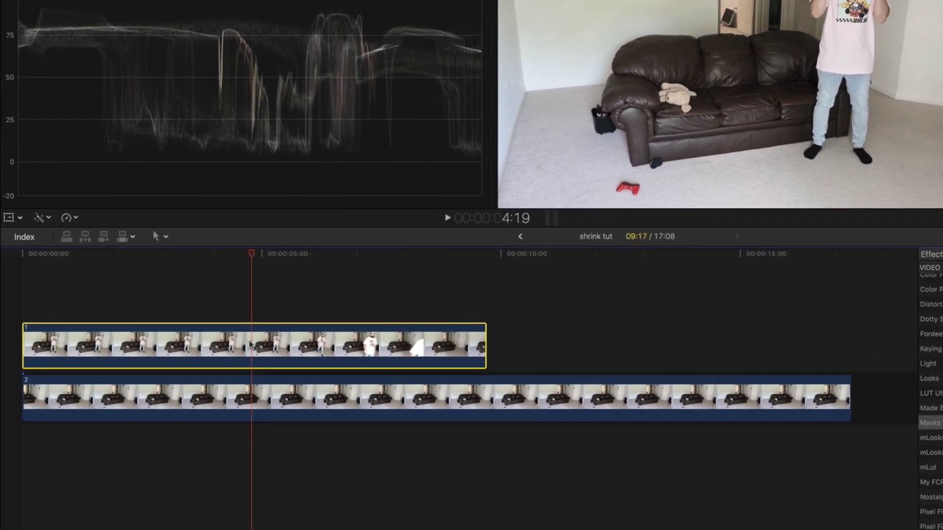
click(81, 207)
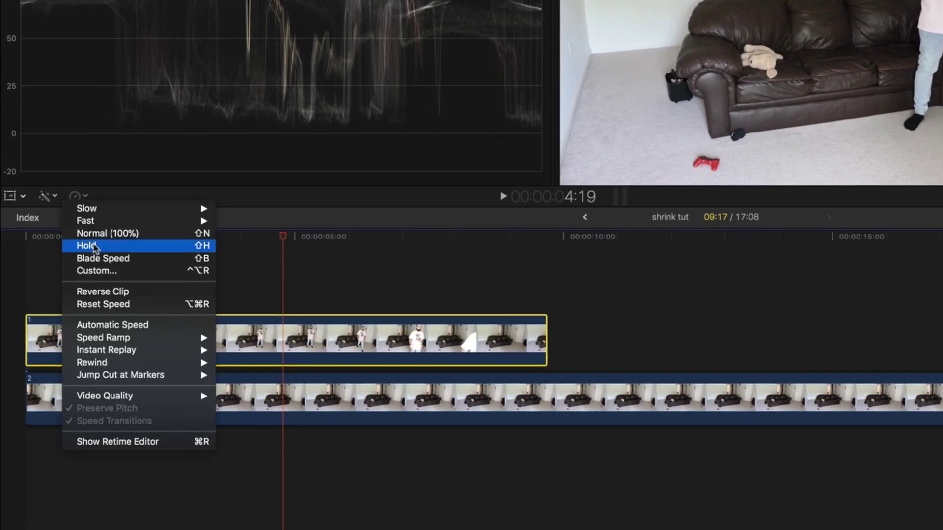
click(93, 248)
Extend the hold segment of the upper clip to about 12 seconds, near the end of the lower clip.
scroll(95, 244, right, 2)
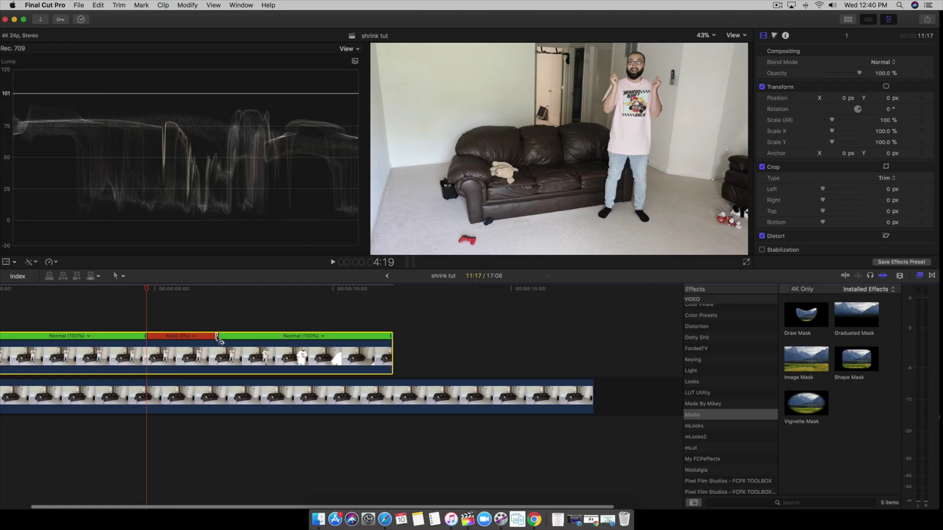
drag(218, 339, 569, 356)
scroll(563, 356, right, 3)
scroll(563, 356, right, 2)
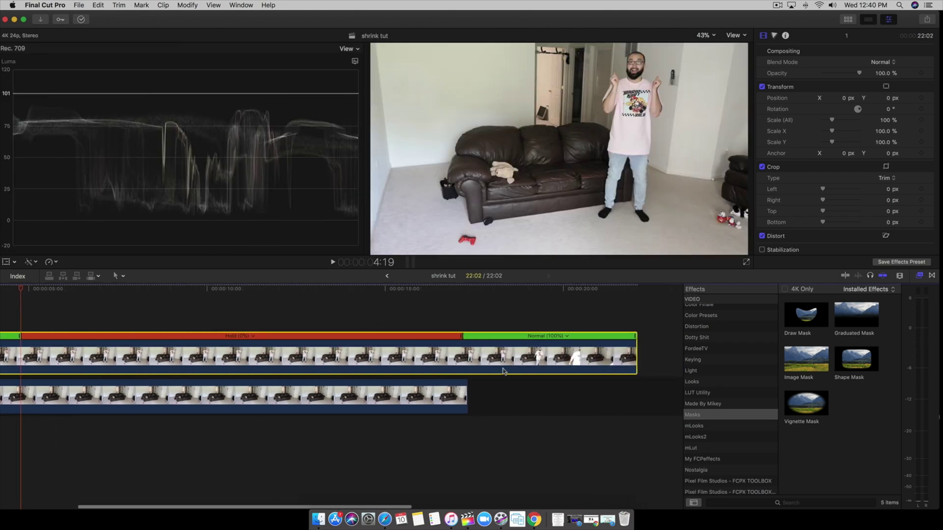
Trim the upper clip's end back to the hold segment and trim the lower clip to match at 17:04.
drag(638, 352, 461, 351)
drag(465, 388, 461, 388)
scroll(393, 368, left, 8)
Blade the upper clip at 4:19, where the hold segment starts.
click(174, 353)
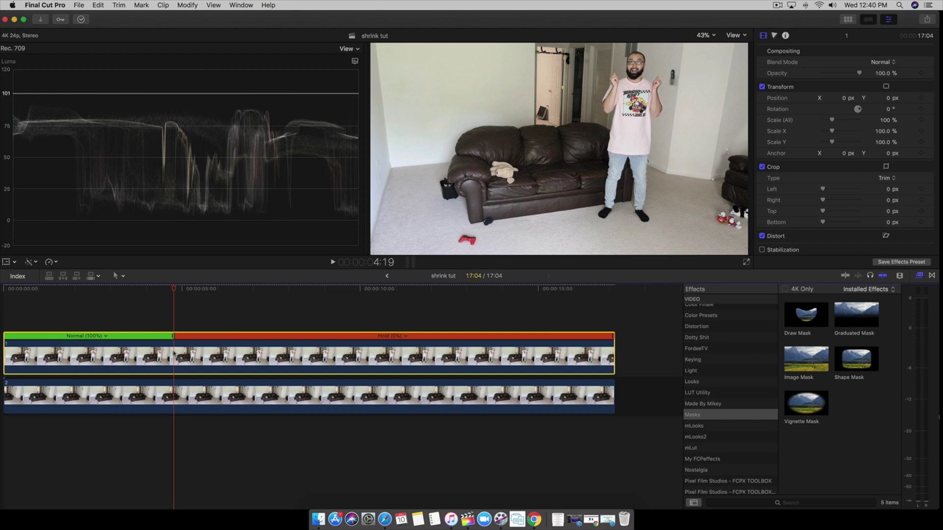
key(b)
click(175, 352)
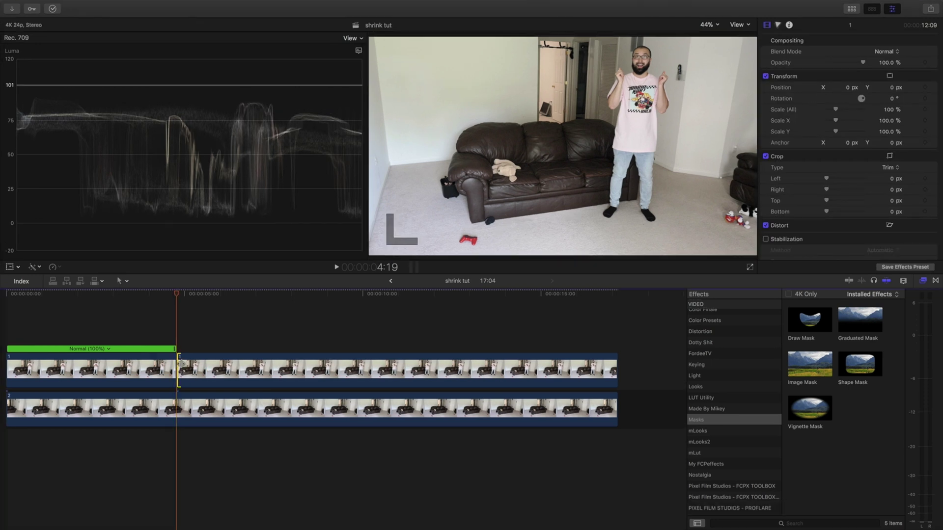
Apply the Draw Mask effect to the hold part of the upper clip.
click(185, 360)
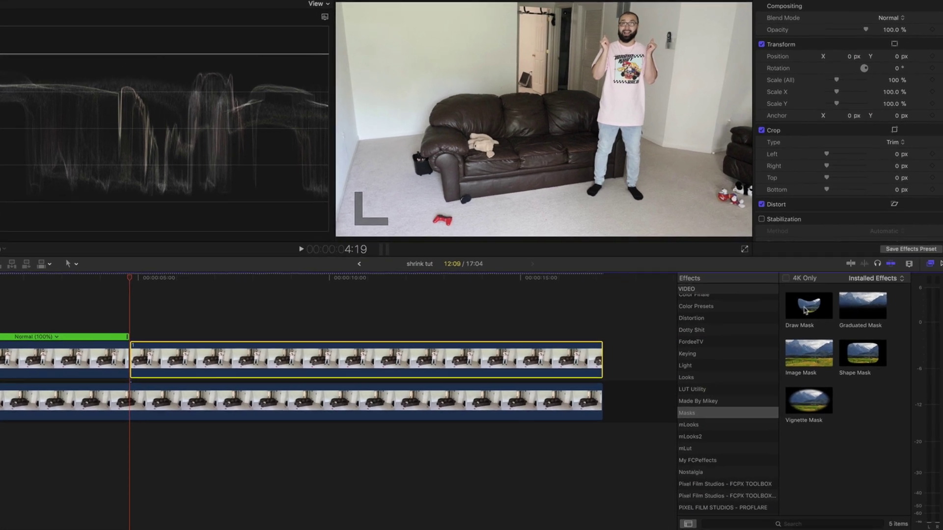
drag(810, 320, 768, 308)
mouse_move(757, 277)
mouse_down()
mouse_move(374, 285)
mouse_move(393, 303)
mouse_move(264, 309)
mouse_move(246, 339)
mouse_up()
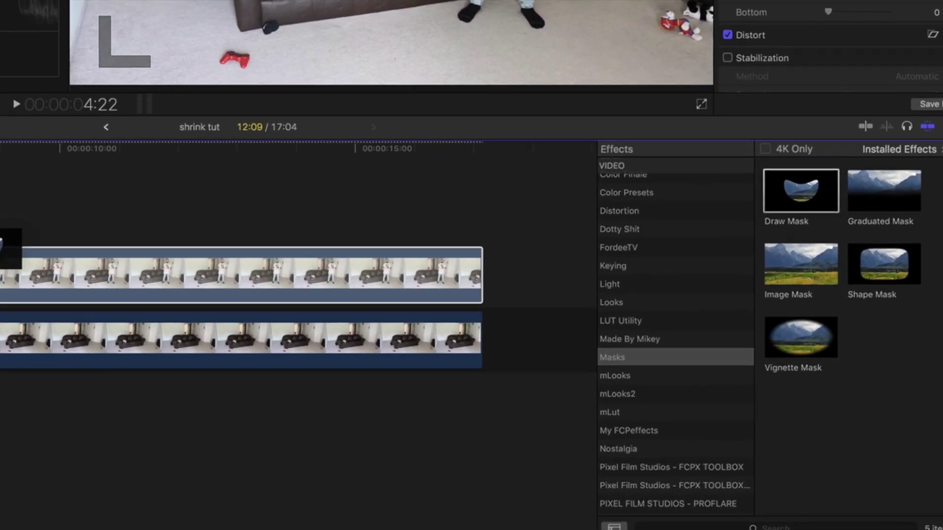
drag(6, 248, 1, 253)
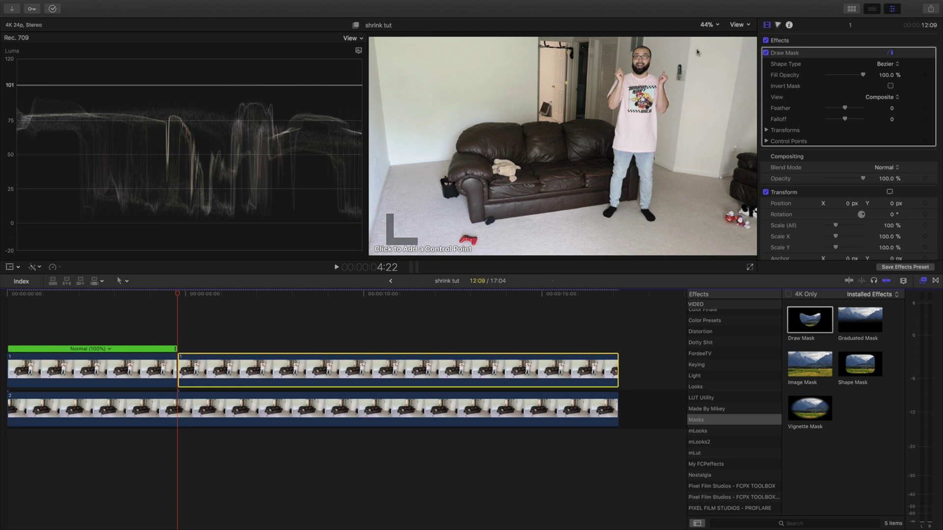
Enlarge the viewer to 100% and trace mask points along the man's inner leg, around one foot and up the outer leg.
click(711, 24)
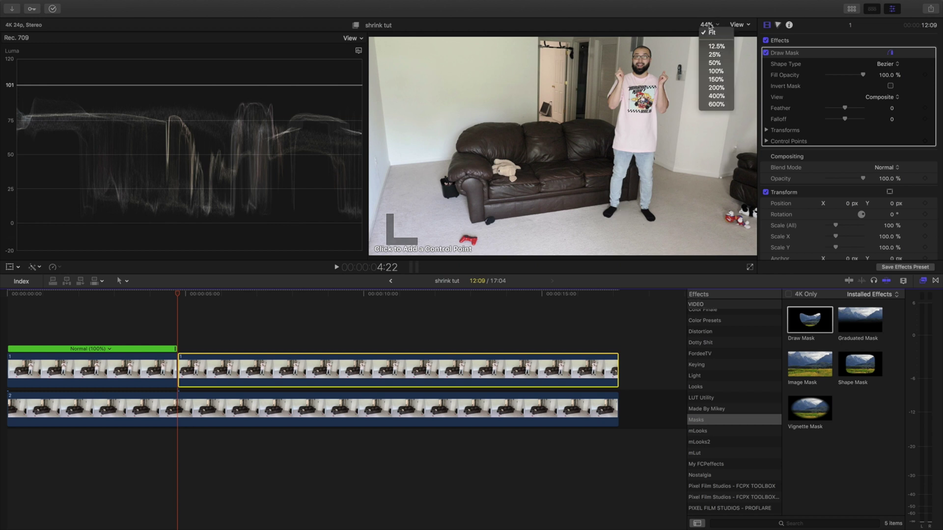
click(718, 71)
drag(739, 145, 742, 147)
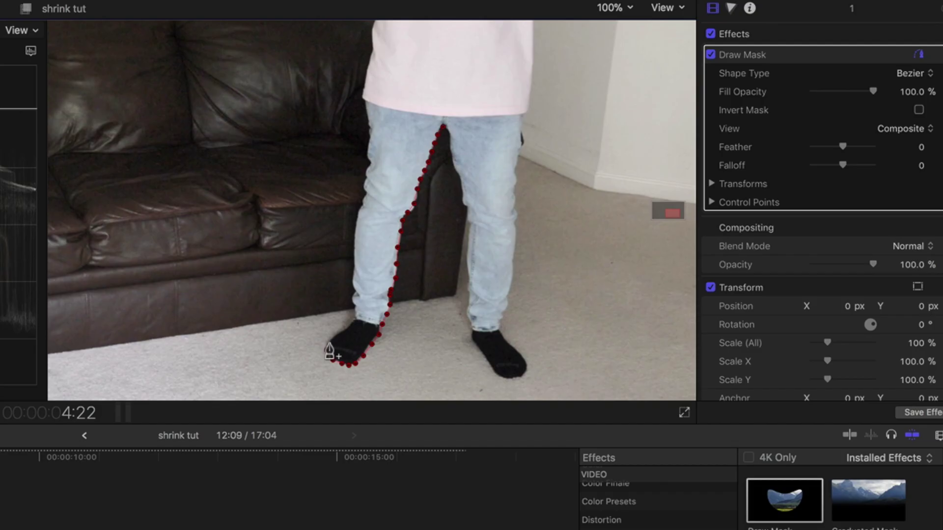
click(330, 345)
click(352, 323)
click(355, 295)
click(356, 246)
click(362, 201)
click(369, 162)
click(365, 99)
Continue the mask outline up the side of the torso, around the first raised arm and hand, to the neck.
mouse_move(667, 209)
mouse_down()
mouse_move(666, 199)
mouse_move(674, 204)
mouse_up()
click(345, 290)
click(349, 261)
click(354, 223)
click(361, 194)
click(366, 169)
click(370, 156)
click(372, 134)
click(366, 144)
click(317, 117)
click(324, 103)
click(286, 221)
click(300, 199)
click(312, 181)
click(304, 164)
click(328, 141)
click(334, 154)
click(340, 167)
click(347, 165)
click(365, 157)
click(372, 152)
click(371, 145)
click(368, 134)
Trace the mask outline around the man's head and down to the opposite shoulder.
click(376, 72)
click(391, 61)
click(405, 54)
click(416, 55)
click(427, 60)
click(440, 72)
click(442, 82)
click(444, 96)
click(445, 163)
Trace the mask outline around the second raised hand and down around its arm to the shirt.
click(468, 176)
click(476, 168)
click(486, 156)
click(491, 152)
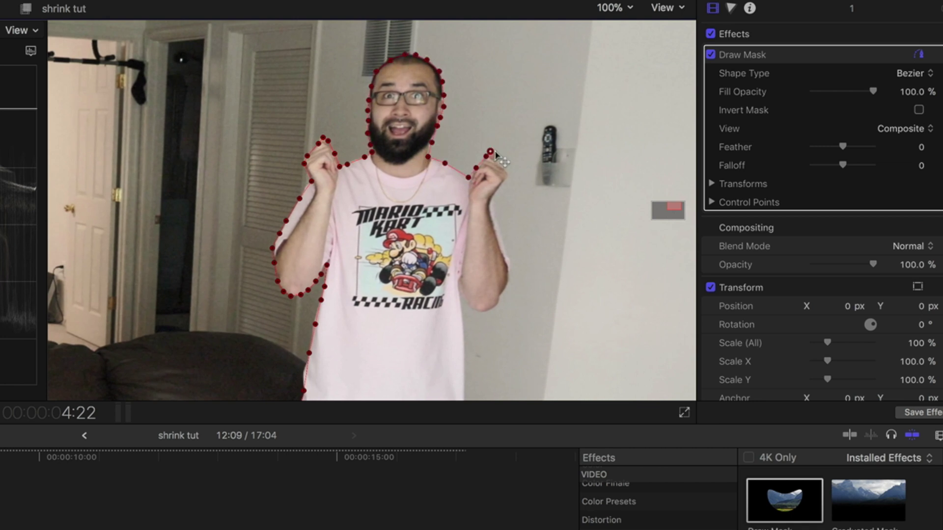
click(506, 173)
click(492, 197)
click(497, 222)
click(507, 255)
click(511, 273)
click(500, 298)
click(495, 310)
click(484, 312)
click(473, 310)
click(463, 324)
Continue the mask outline down the remaining side of the torso and the upper leg.
drag(673, 206, 673, 213)
click(455, 147)
click(449, 167)
click(442, 200)
click(442, 245)
click(441, 280)
Trace around the second leg and foot, close the mask at the starting point, and set the viewer zoom to Fit.
scroll(667, 216, down, 6)
click(351, 180)
click(339, 222)
click(361, 254)
click(365, 261)
click(349, 273)
click(336, 271)
click(330, 260)
click(311, 234)
click(309, 214)
click(307, 151)
click(307, 108)
click(281, 22)
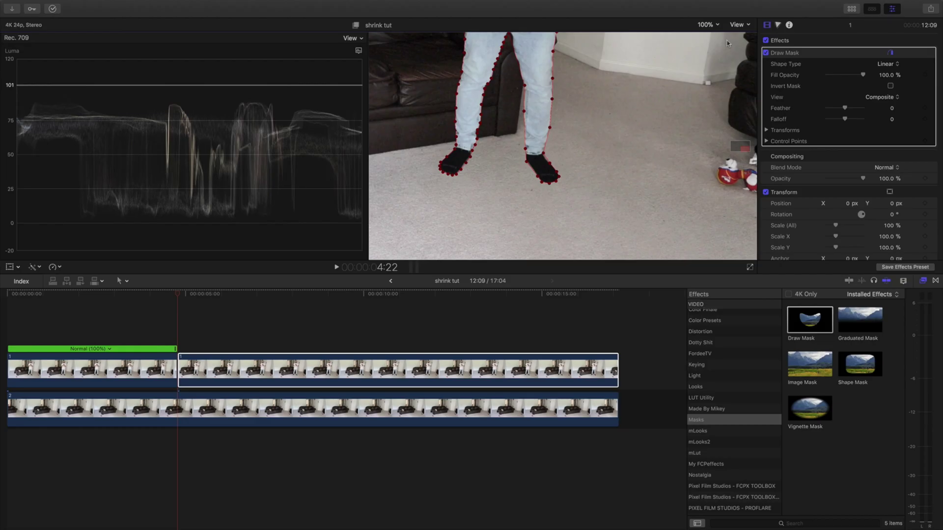
click(706, 27)
click(707, 33)
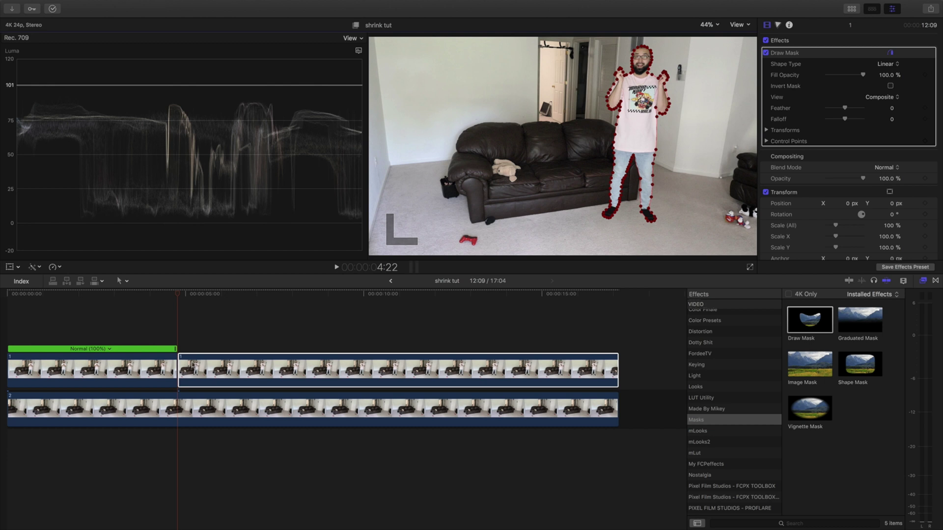
Add Position and Scale (All) keyframes at the start of the masked hold clip.
click(177, 313)
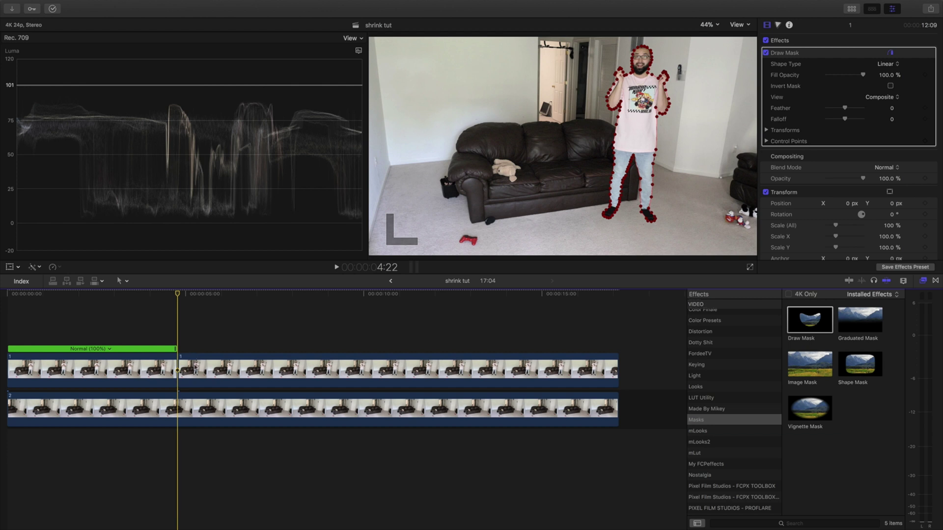
click(196, 368)
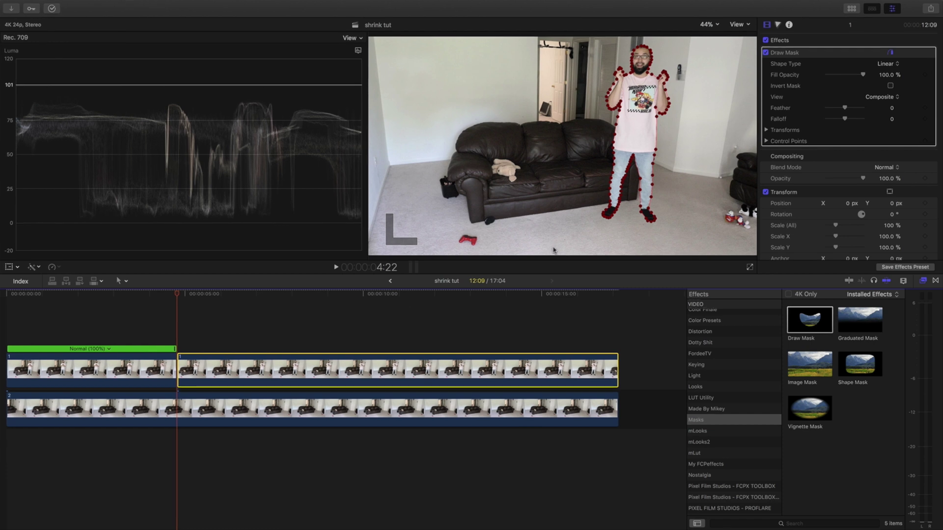
scroll(866, 186, down, 3)
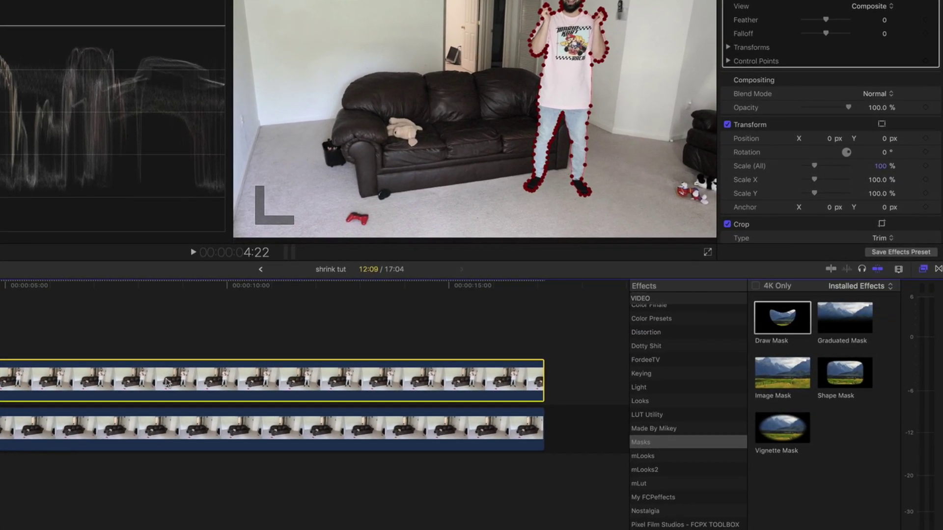
mouse_move(910, 138)
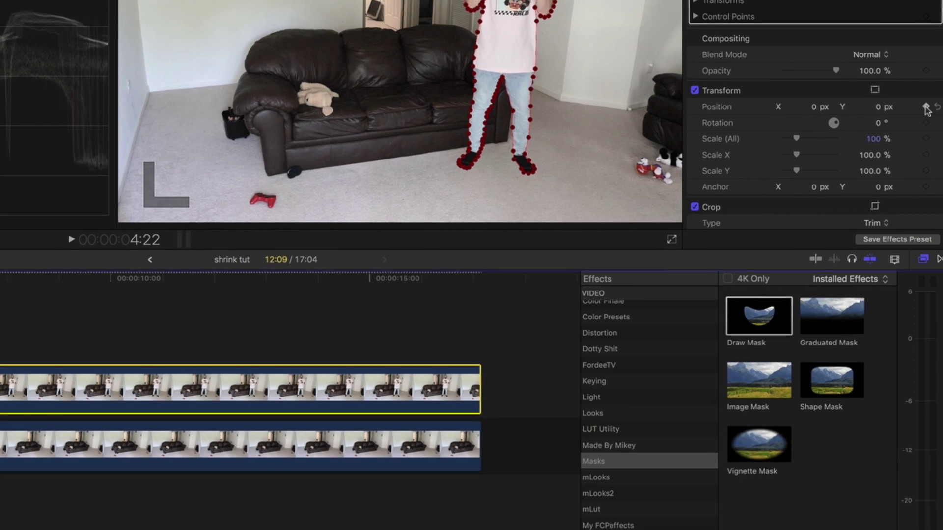
click(927, 109)
click(924, 134)
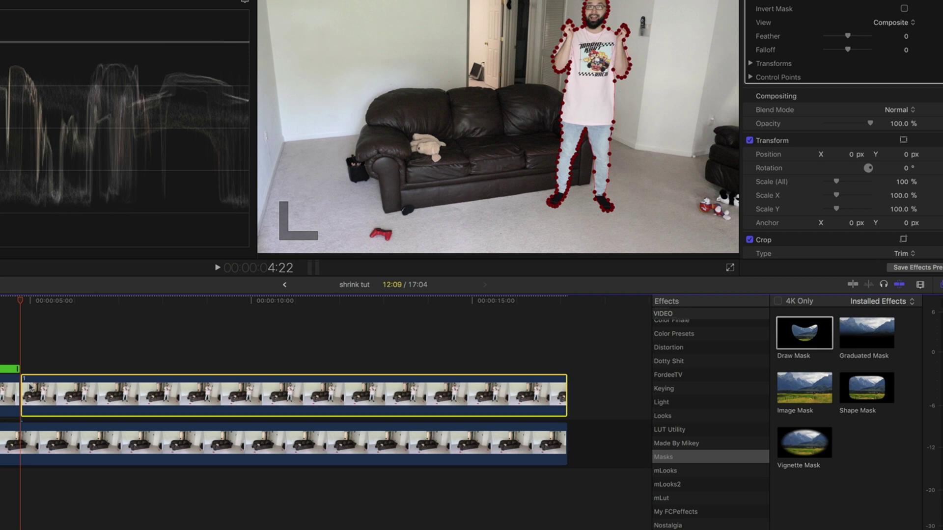
Keyframe Scale (All) down to 69% over the masked clip's first frames, advancing one frame at a time.
key(Right)
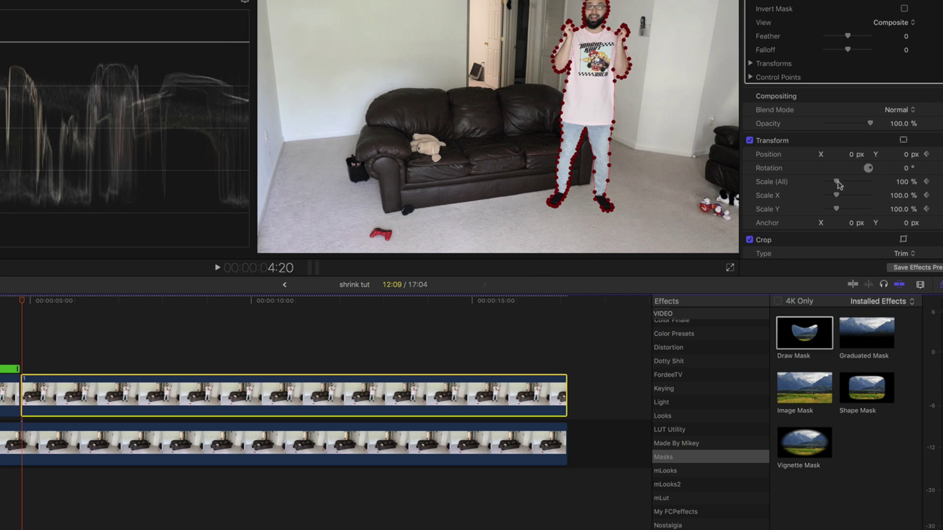
drag(839, 184, 839, 186)
key(Right)
drag(837, 183, 837, 187)
key(Right)
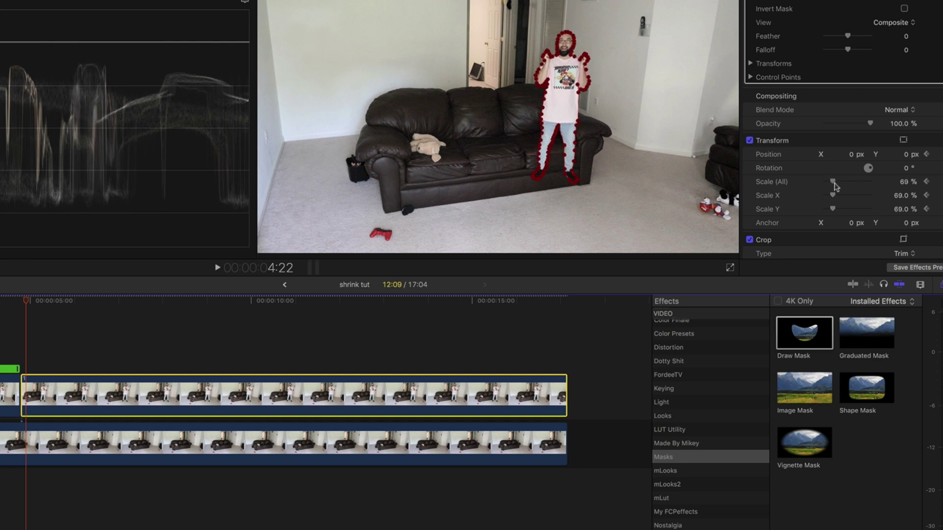
Keep reducing Scale (All) across successive frames until the masked figure reaches 14% by 5:04.
key(Right)
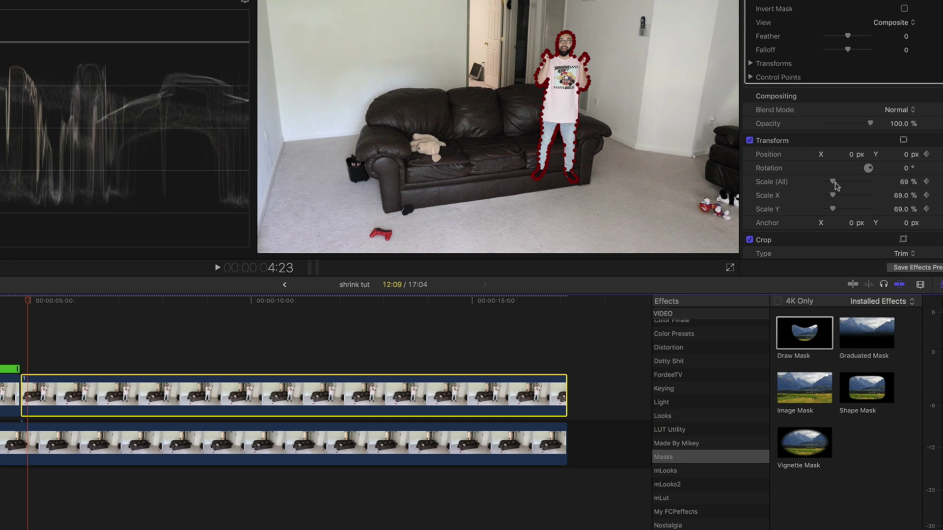
drag(835, 186, 833, 183)
key(Right)
key(Right)
drag(832, 185, 830, 185)
key(Right)
key(Right)
key(Right)
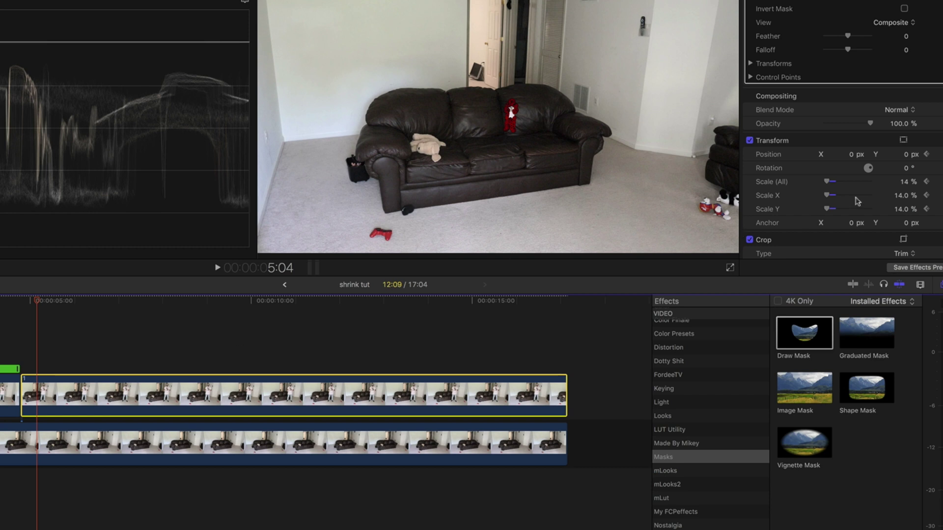
Set the masked clip's Position Y to -137 px at 5:05.
key(Right)
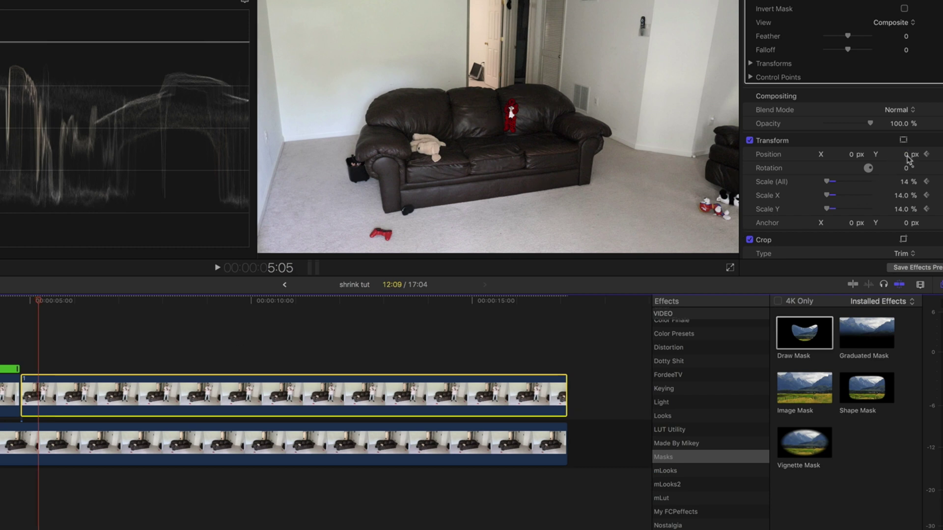
click(905, 155)
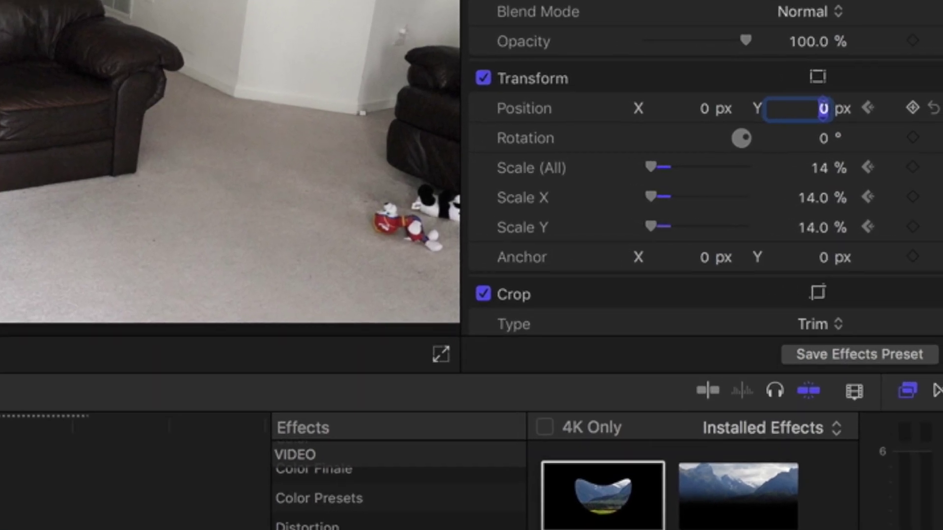
drag(843, 117, 809, 160)
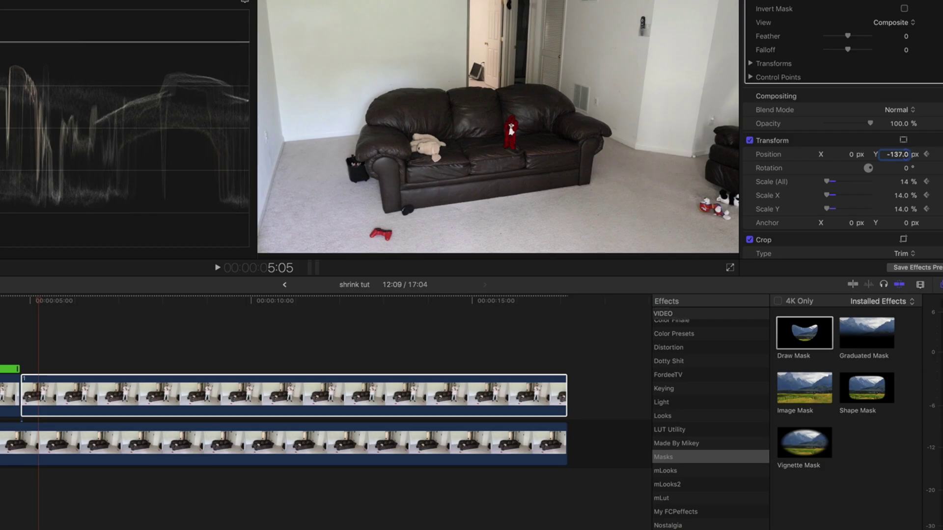
click(37, 389)
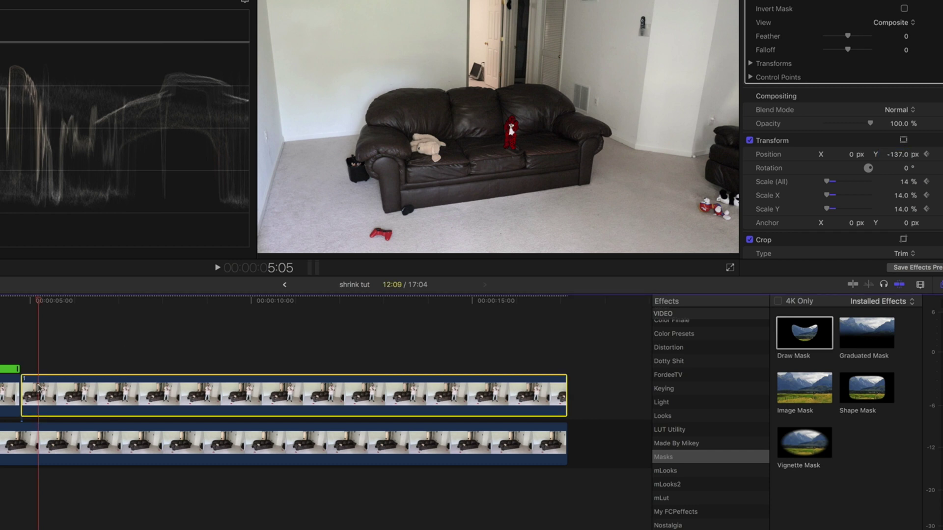
Advance one frame and set the masked clip's Position Y to -280 px at 5:06.
key(Right)
click(898, 154)
scroll(897, 147, down, 10)
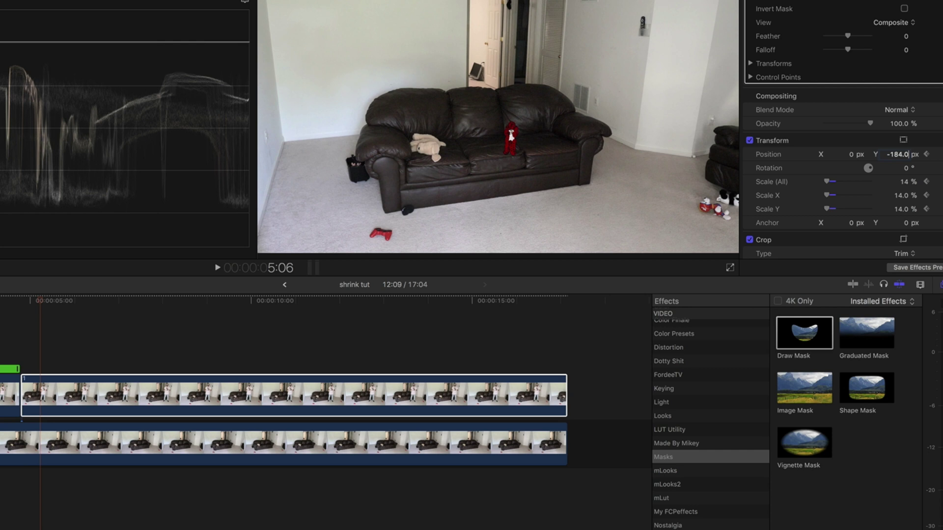
drag(909, 154, 911, 156)
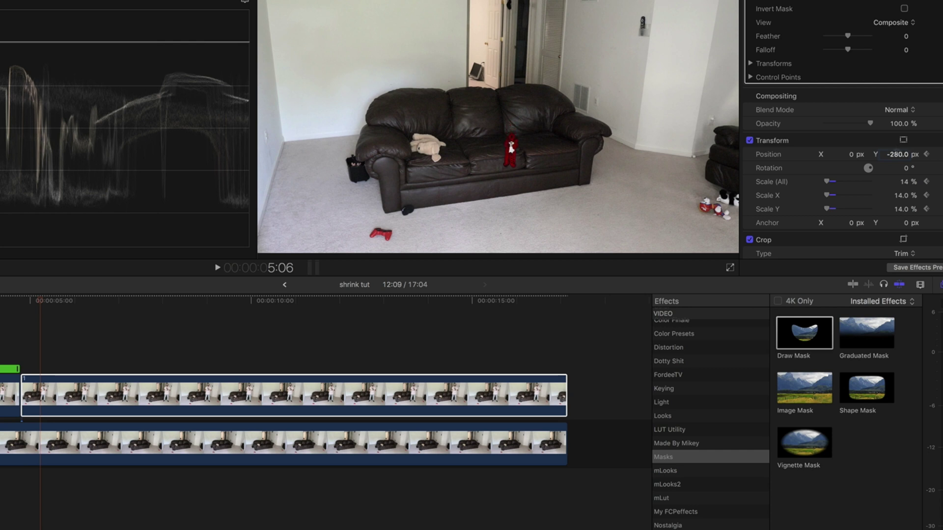
click(43, 395)
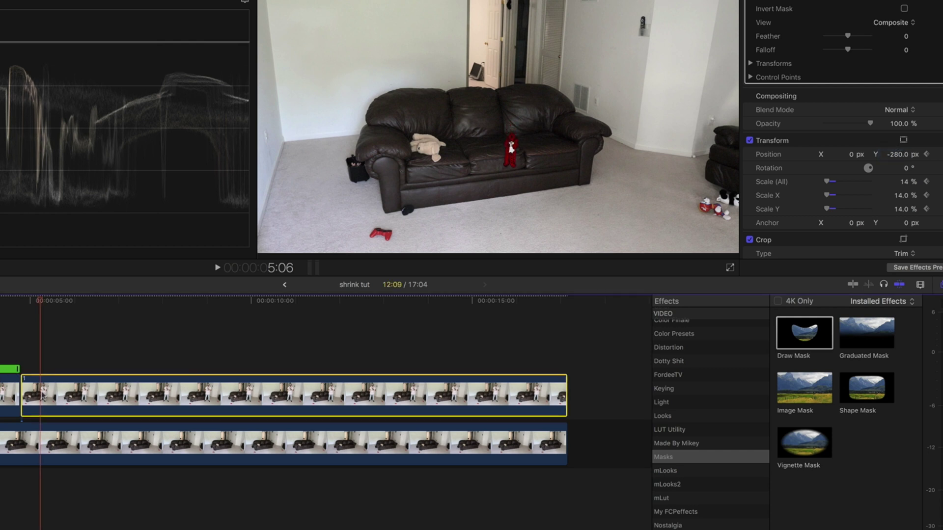
Lower the masked clip's Position Y to -401 px at 5:07 and -552 px at 5:08.
key(Right)
drag(894, 156, 882, 161)
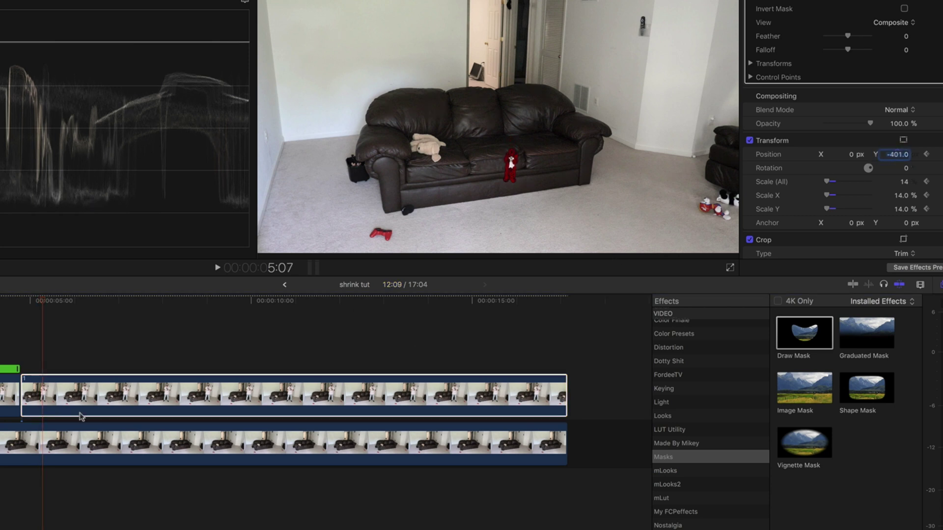
click(42, 395)
key(Right)
drag(901, 159, 897, 155)
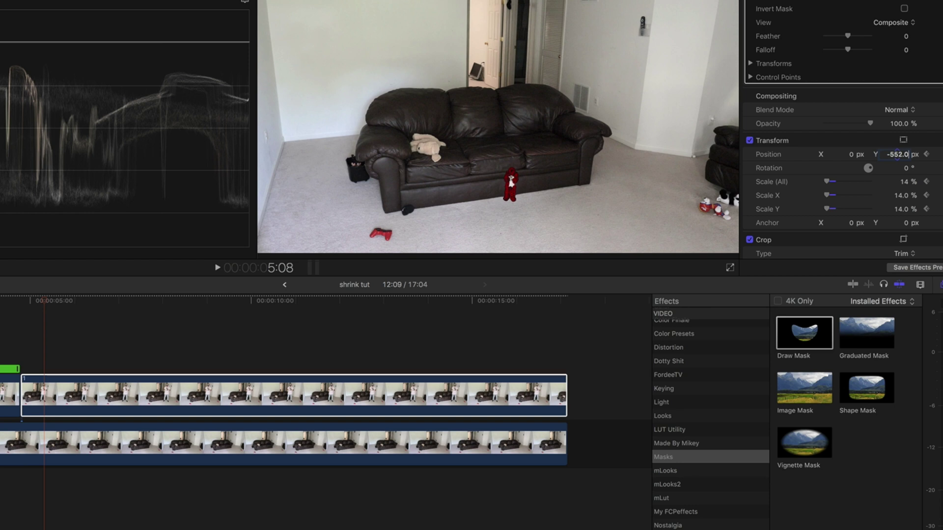
click(46, 392)
Set the masked clip's Position Y to -722 px at 5:09, placing the small figure on the carpet.
key(Right)
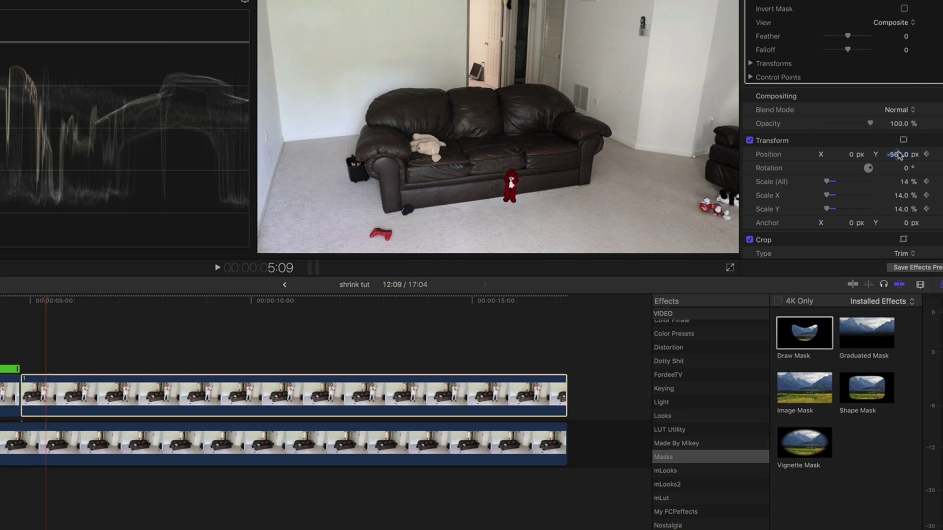
drag(898, 155, 898, 154)
click(46, 393)
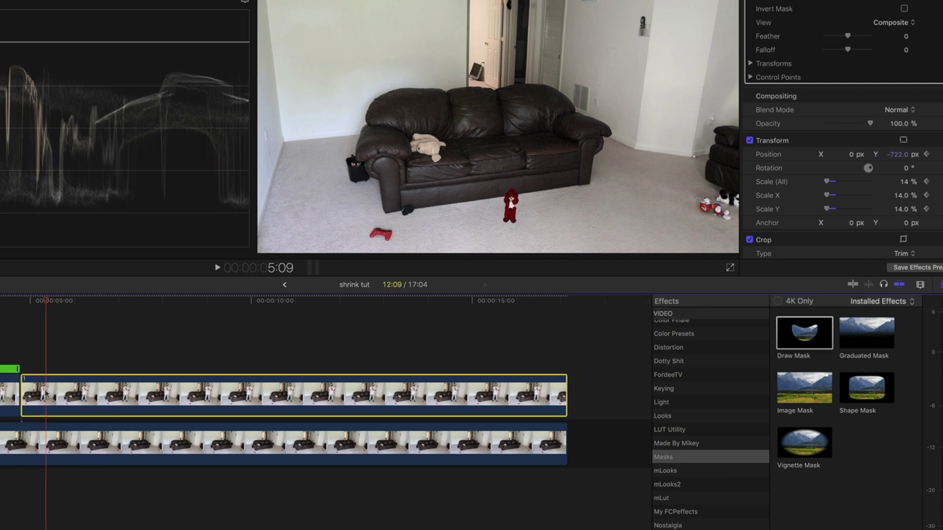
Fine-tune the masked clip's Position Y at 5:09 and play back the shrink from the start of the masked clip.
drag(898, 154, 897, 155)
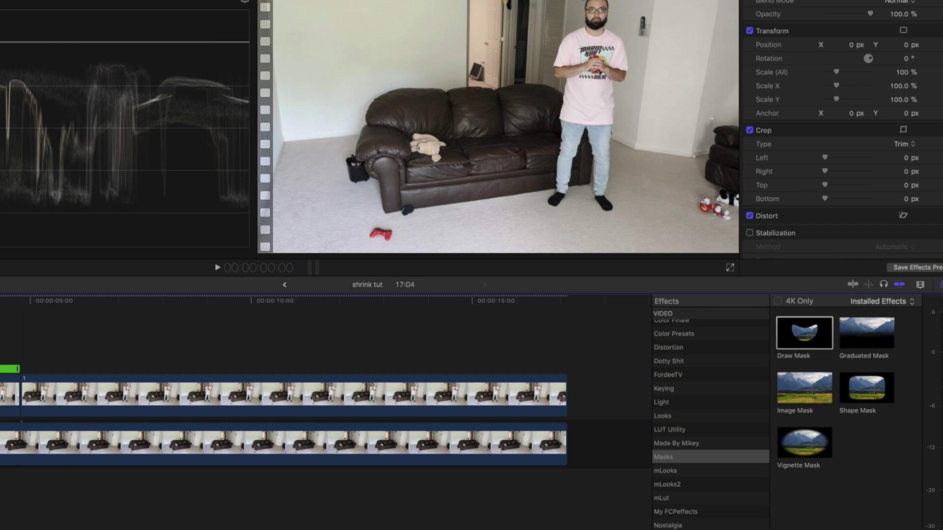
key(space)
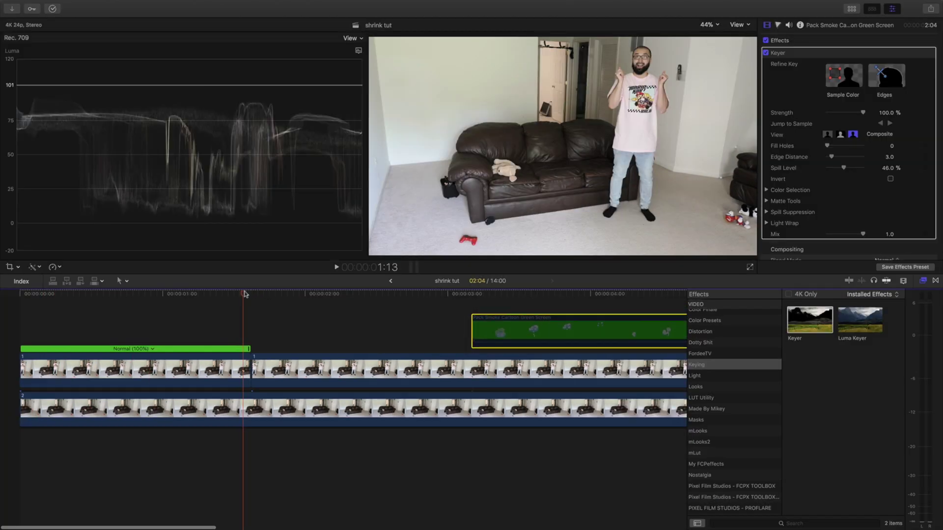
Move the Pack Smoke Cartoon Green Screen clip to start at about 1:14, just before the cut to the masked clip.
drag(245, 291, 196, 298)
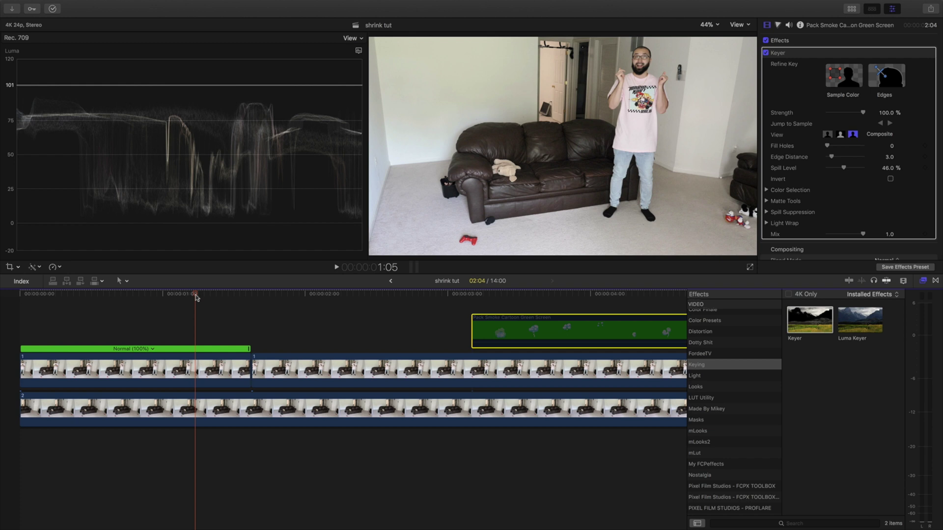
mouse_move(196, 298)
mouse_down()
mouse_move(341, 296)
mouse_move(212, 299)
mouse_up()
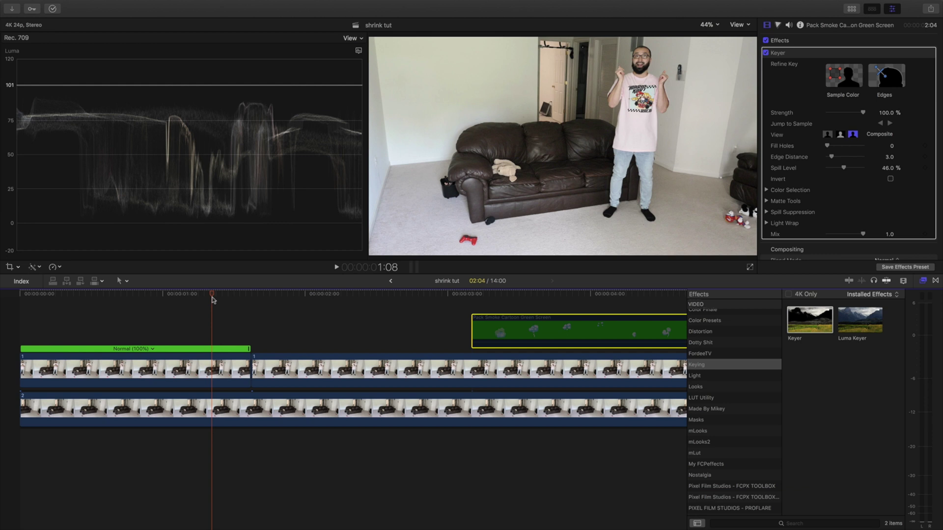
scroll(212, 300, right, 4)
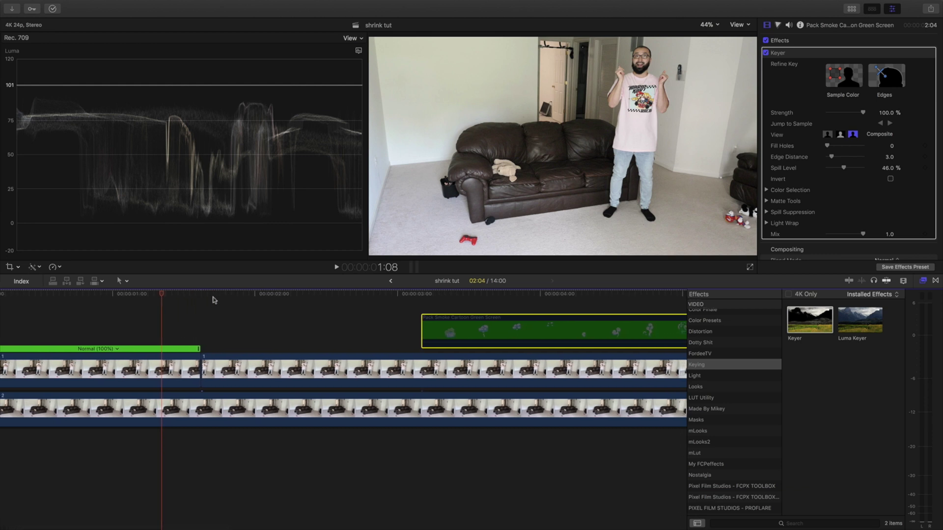
scroll(524, 338, left, 1)
scroll(523, 338, left, 2)
click(477, 312)
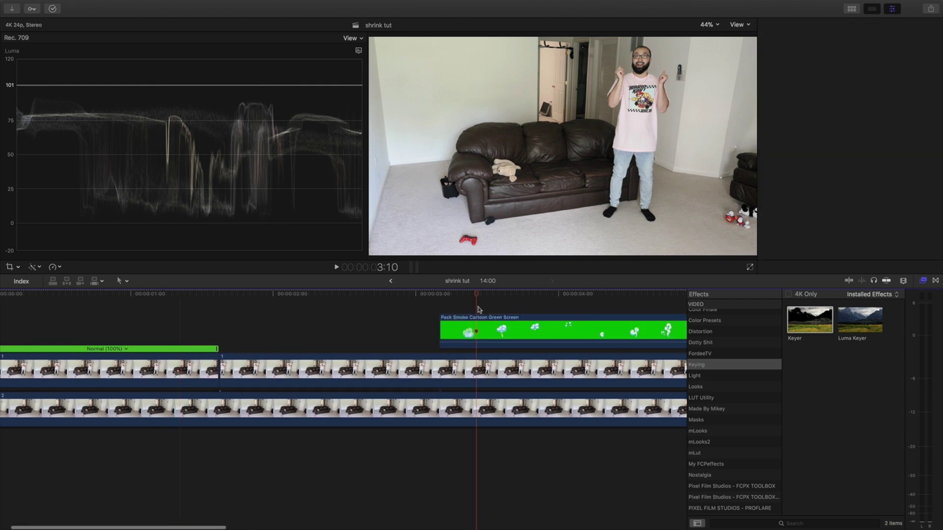
drag(486, 328, 263, 309)
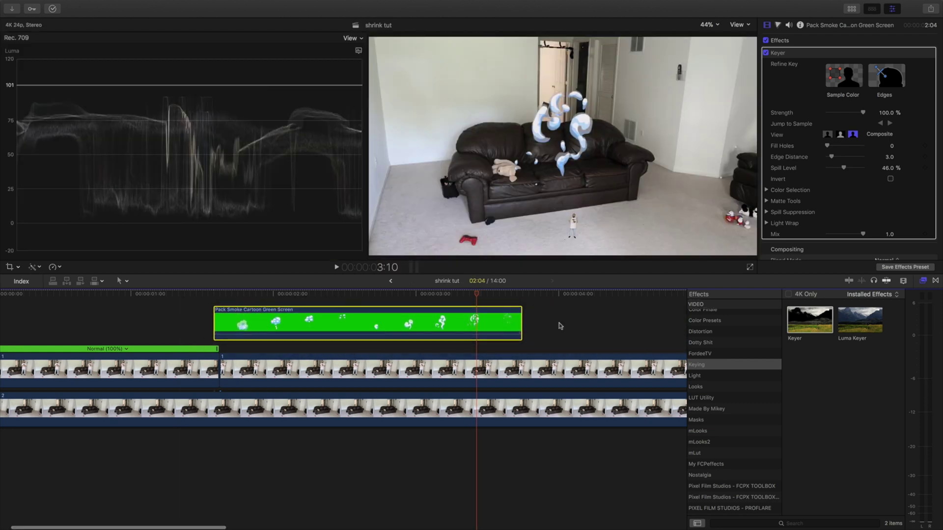
Split the smoke clip into two separate bursts and shorten the masked and empty-room clips to end at about 4:13.
click(357, 294)
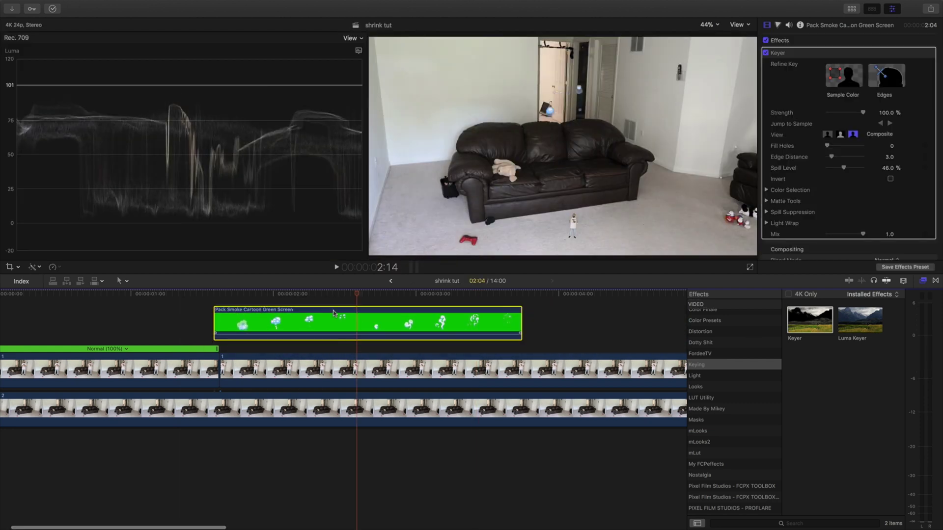
click(280, 295)
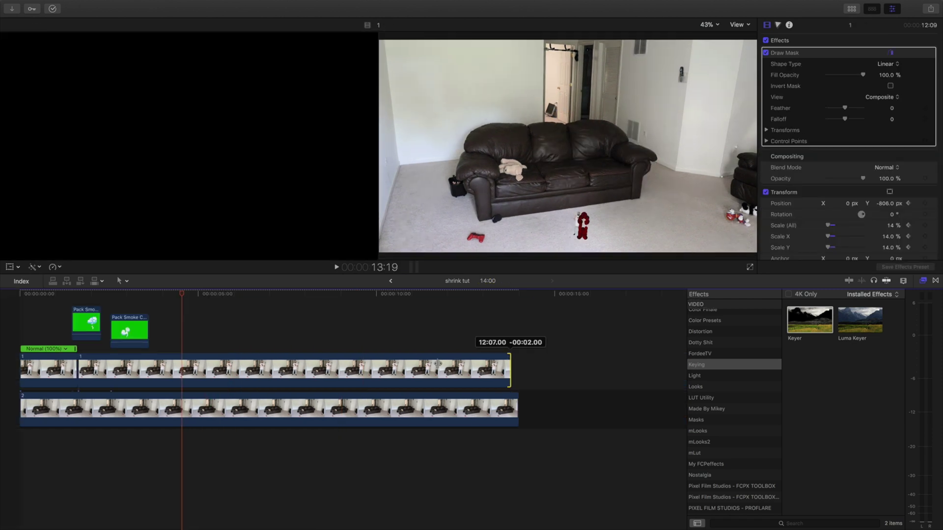
drag(437, 363, 179, 357)
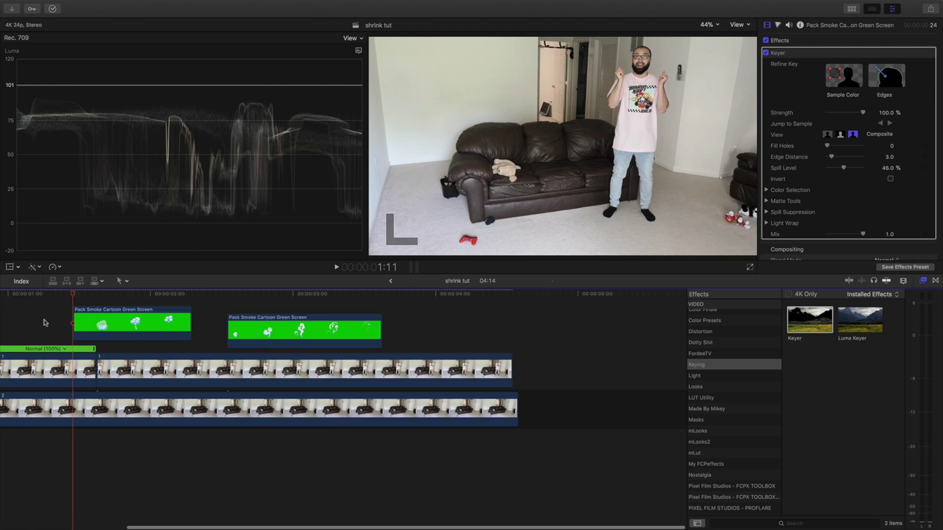
Shorten the first clip of the man to 1:06 and shift the first smoke burst to start at about 1:04.
scroll(165, 360, left, 5)
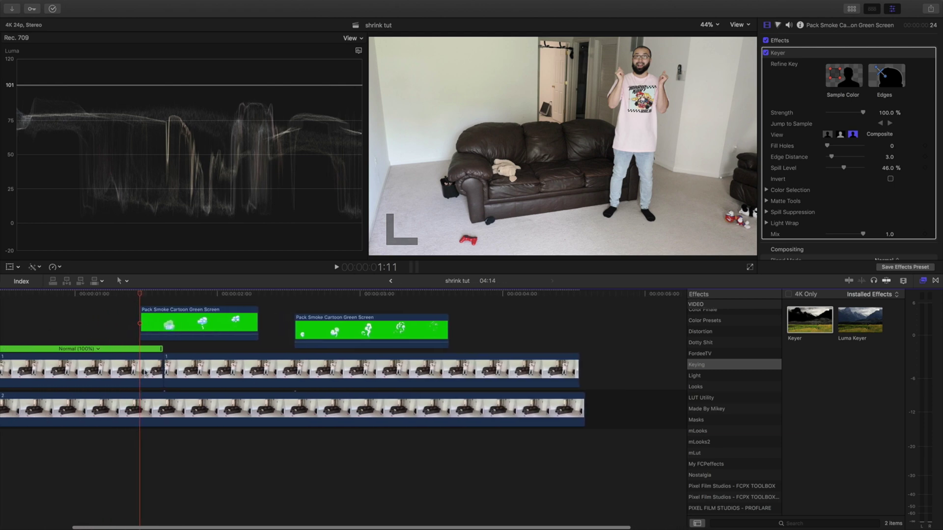
drag(166, 362, 145, 362)
click(206, 328)
drag(206, 328, 194, 321)
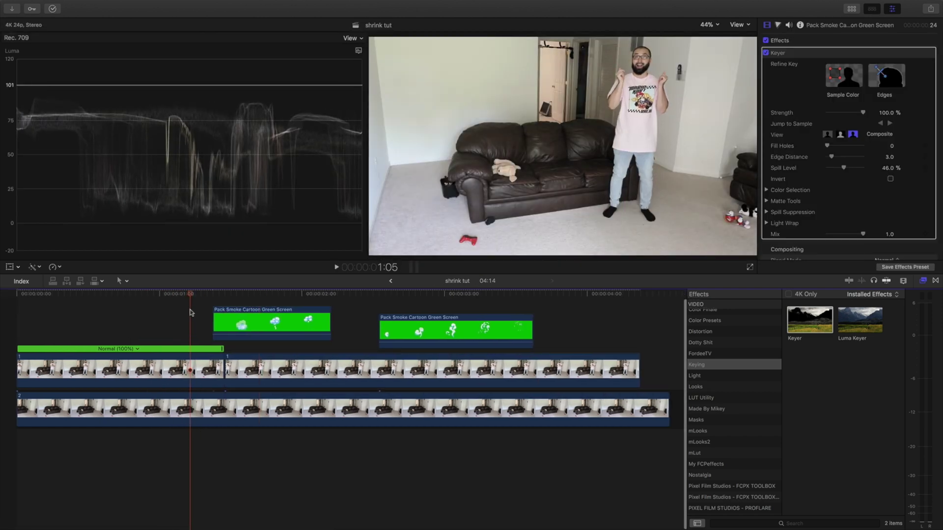
drag(226, 366, 192, 366)
Move the second smoke burst to start at about 2:01 and trim the masked and empty-room clips to end at 3:14.
click(18, 333)
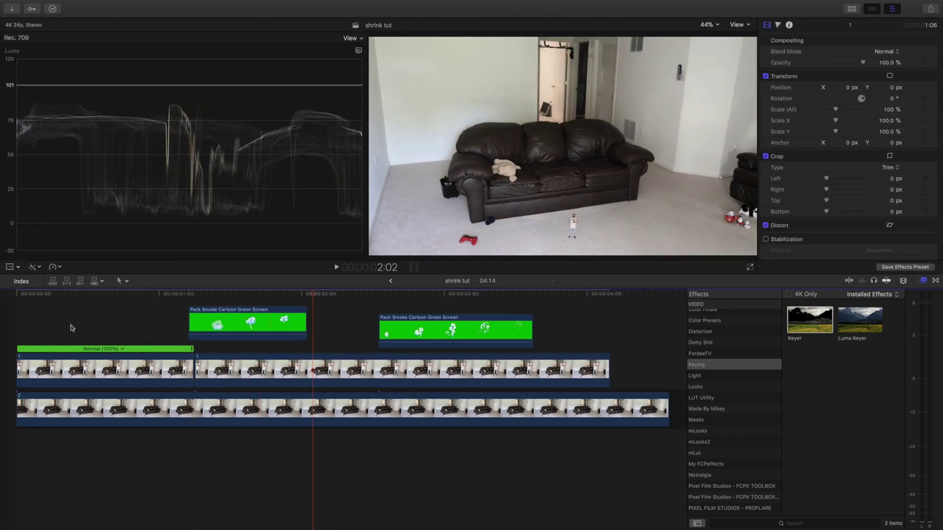
drag(165, 296, 220, 304)
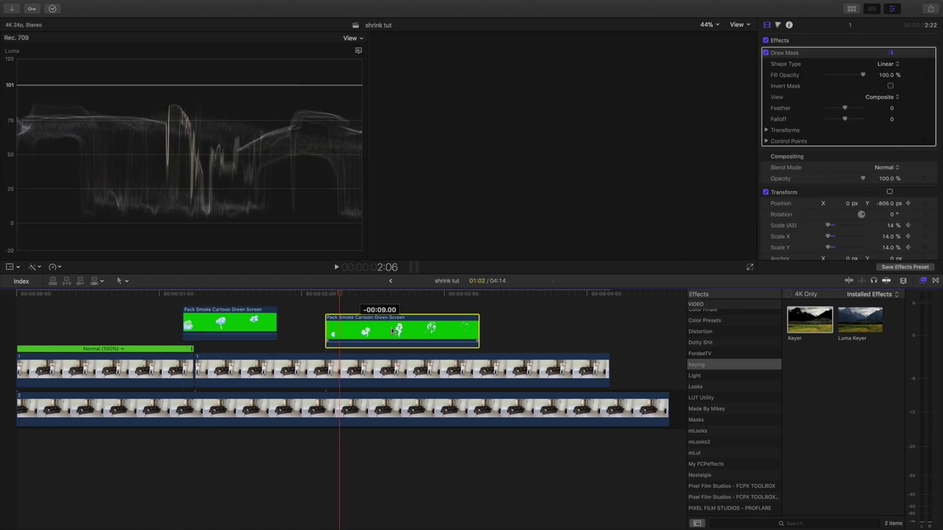
click(281, 295)
drag(402, 328, 384, 328)
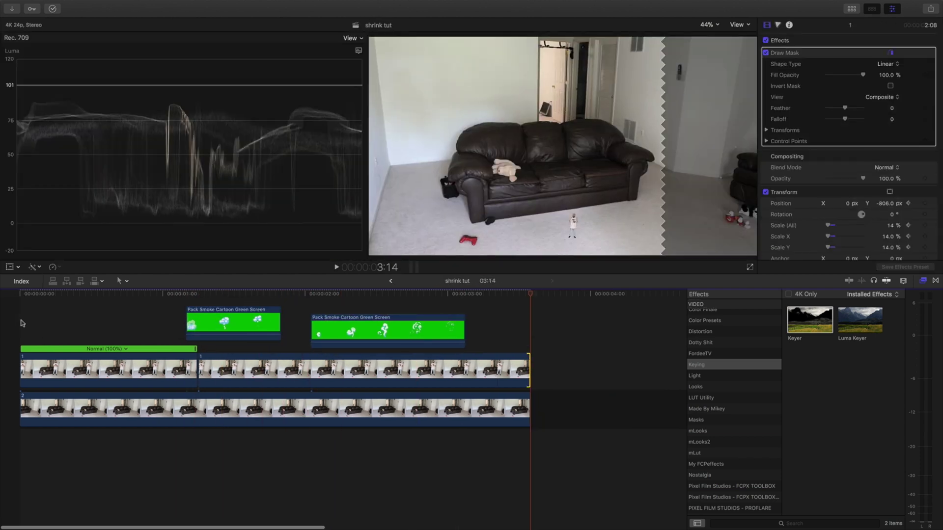
Play the timeline from the beginning to check the timing of the shrink and the smoke bursts.
click(19, 323)
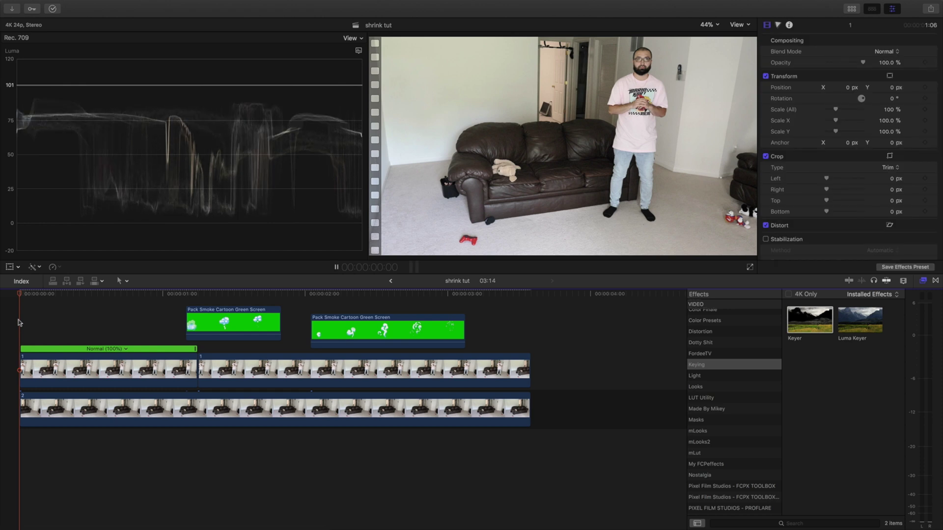
key(space)
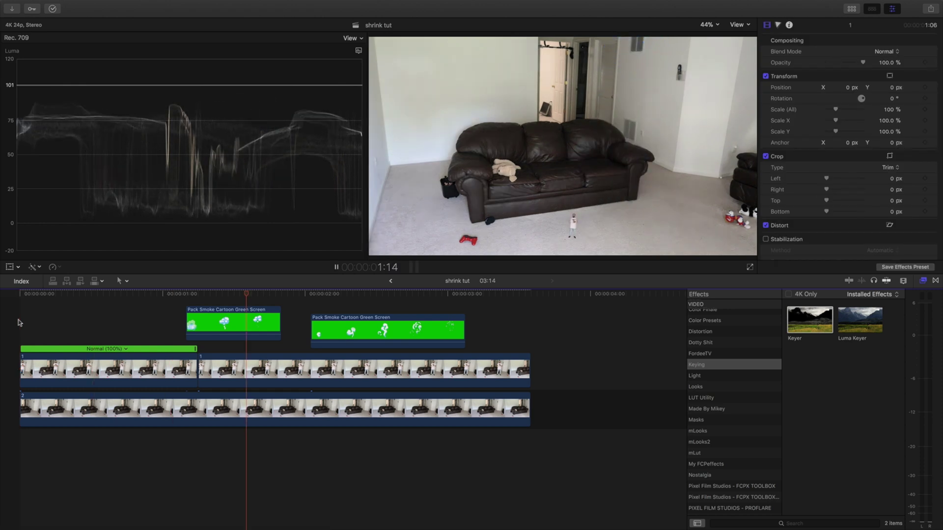
key(space)
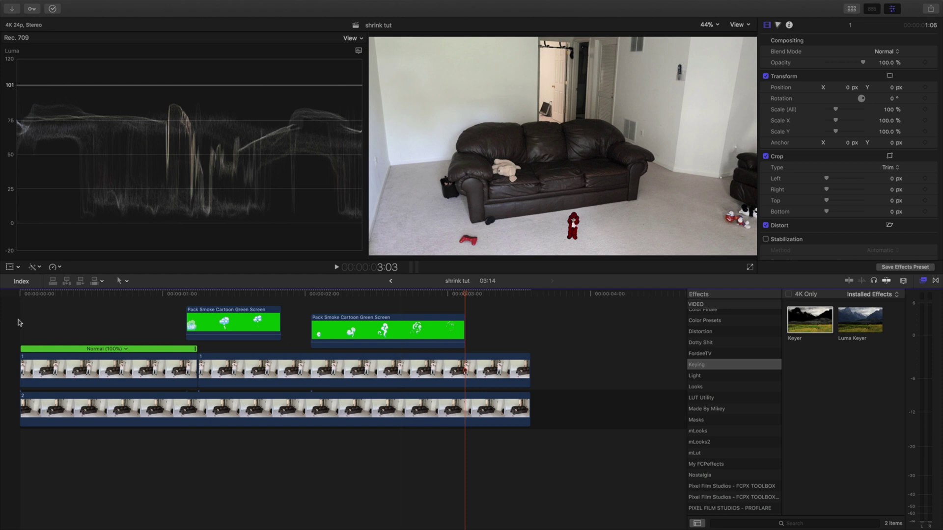